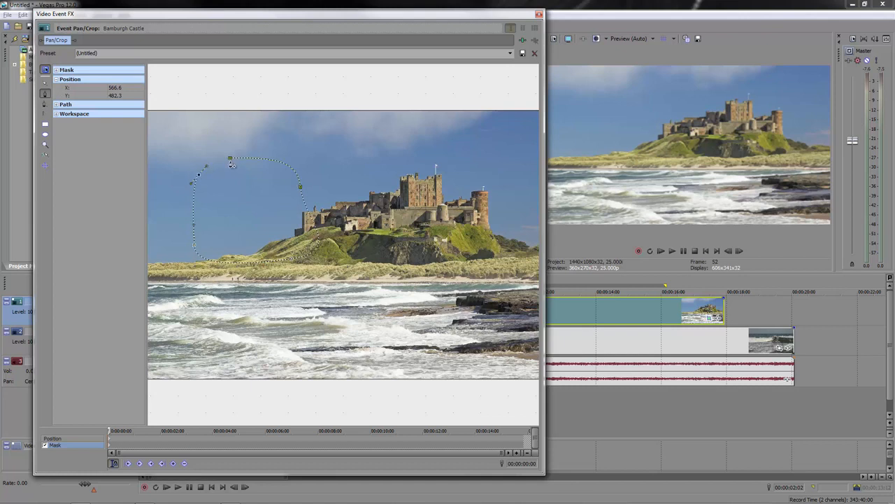
# Close the freehand mask path over the sky, switch it to a negative mask and return it to a positive mask
pyautogui.click(199, 174)
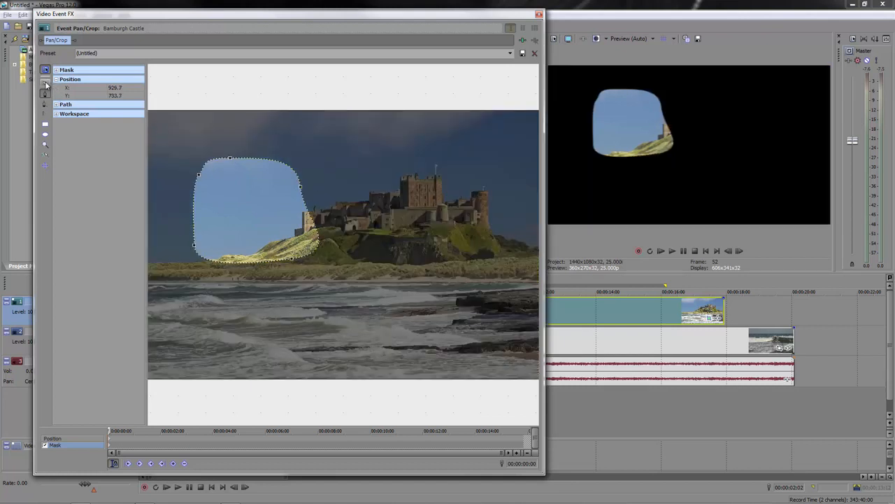
pyautogui.click(46, 84)
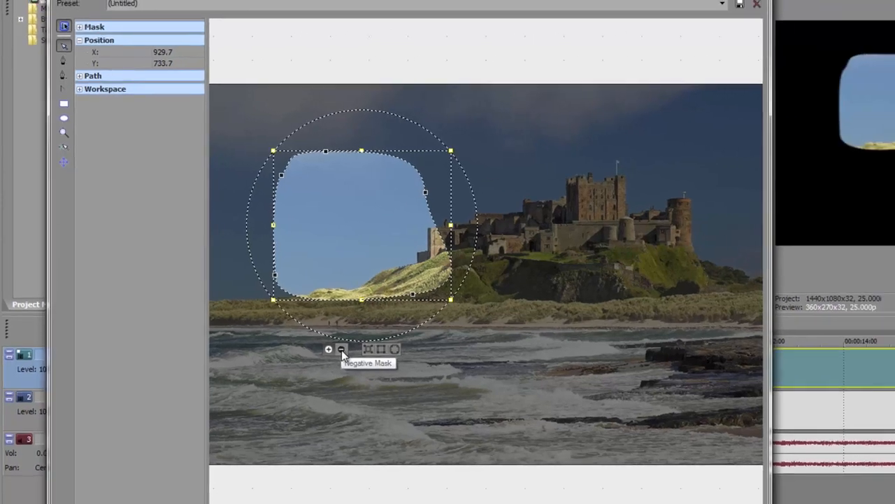
pyautogui.click(368, 367)
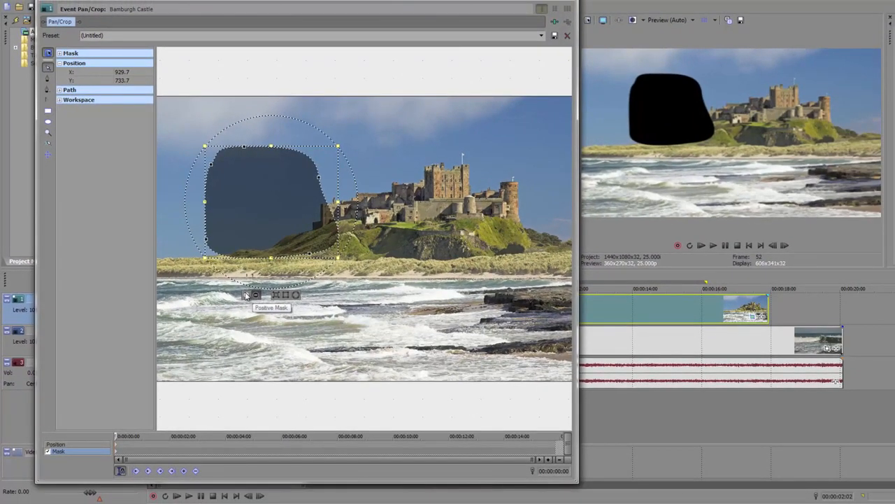
pyautogui.click(246, 294)
pyautogui.click(256, 295)
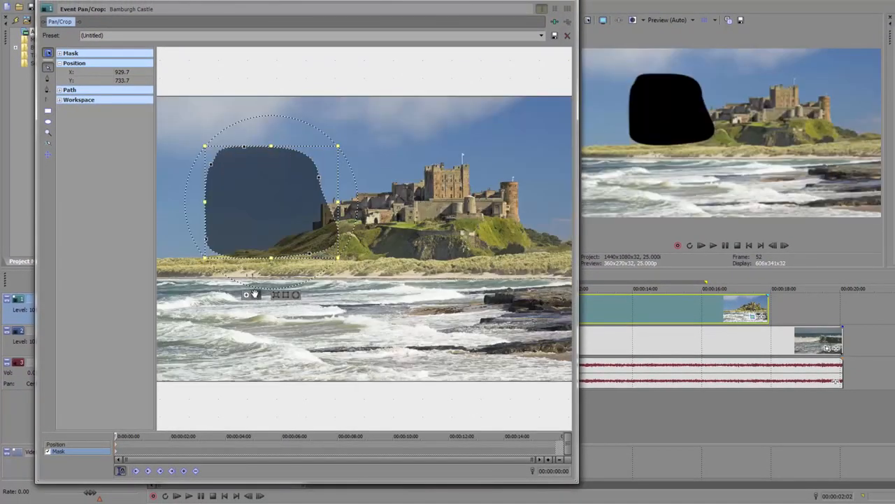
pyautogui.click(246, 294)
pyautogui.click(255, 294)
pyautogui.click(247, 295)
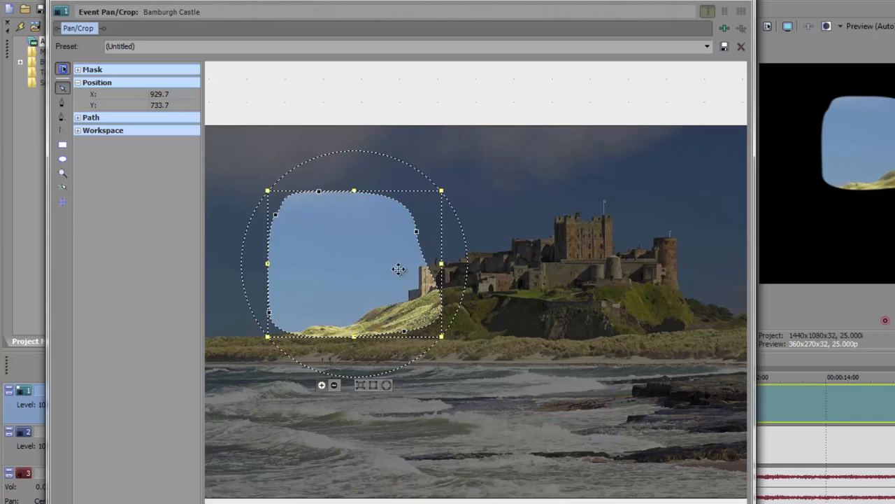
# Turn on edge feathering for the mask, raise the amount until the edge is very soft, and reset it to the minimum
pyautogui.click(386, 387)
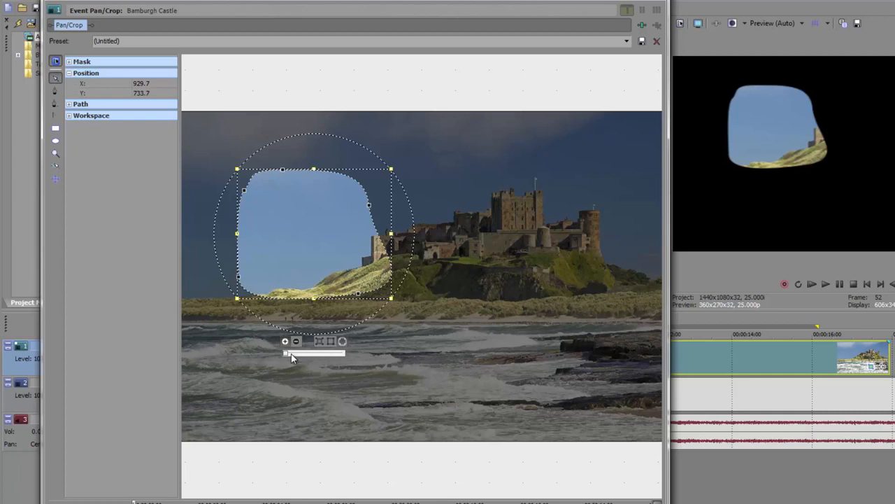
pyautogui.moveTo(287, 354); pyautogui.dragTo(289, 354)
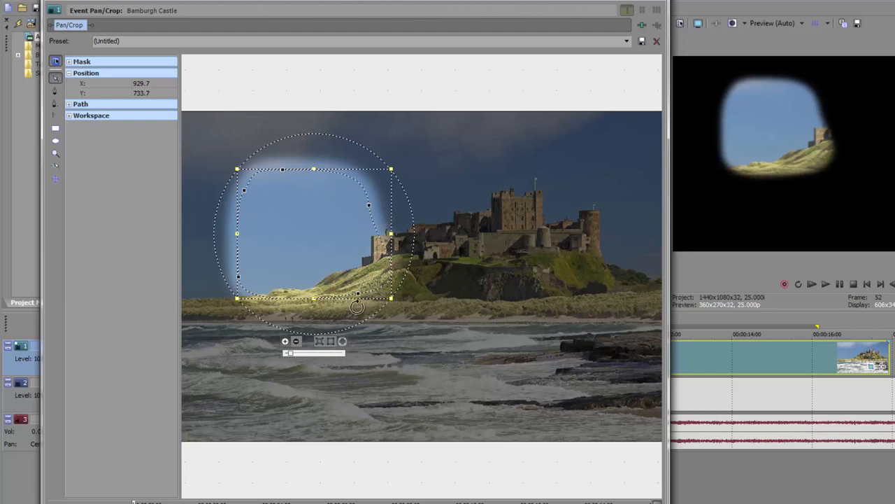
pyautogui.click(330, 406)
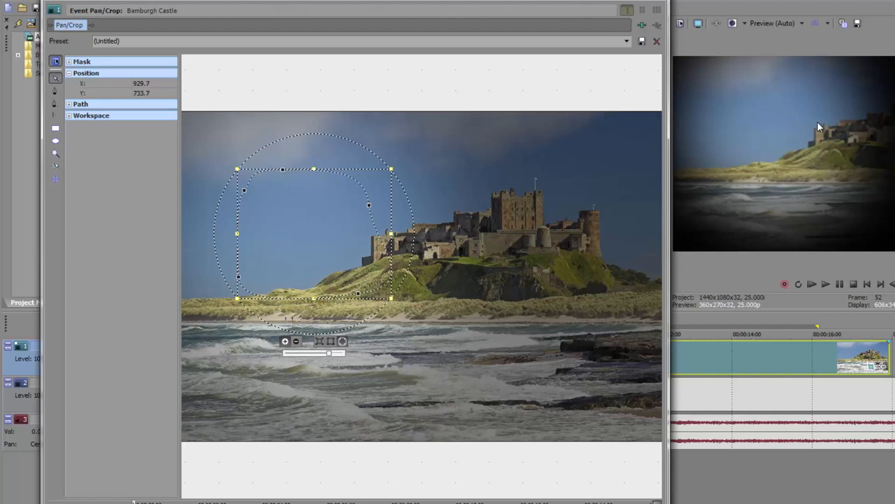
pyautogui.click(287, 353)
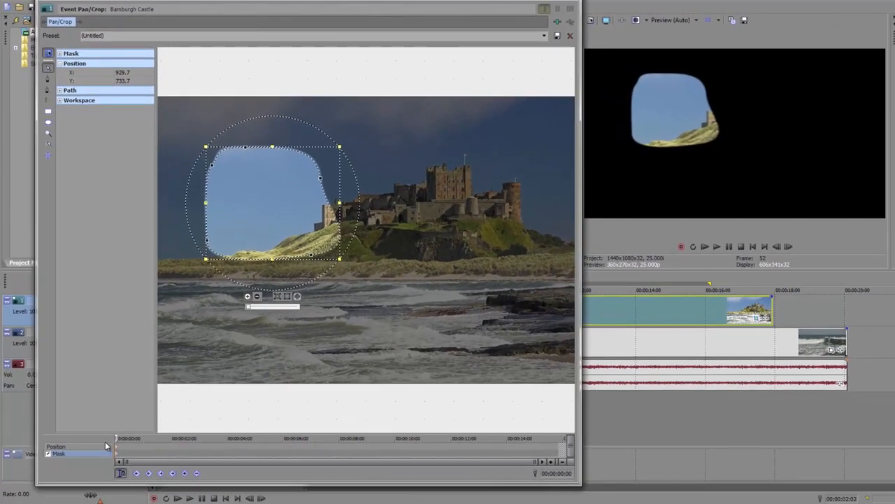
# Add a mask keyframe at 00:00:08:17 by stretching the mask horizontally across the castle, and scrub through the animation
pyautogui.click(357, 446)
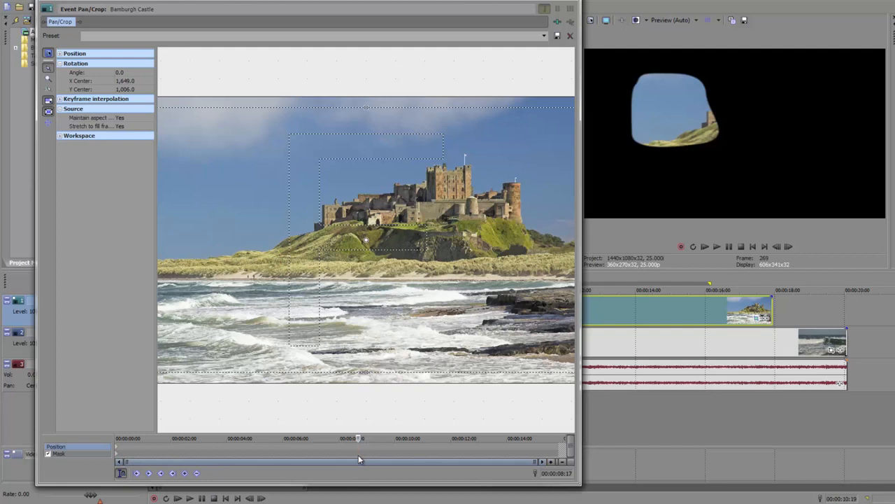
pyautogui.click(72, 454)
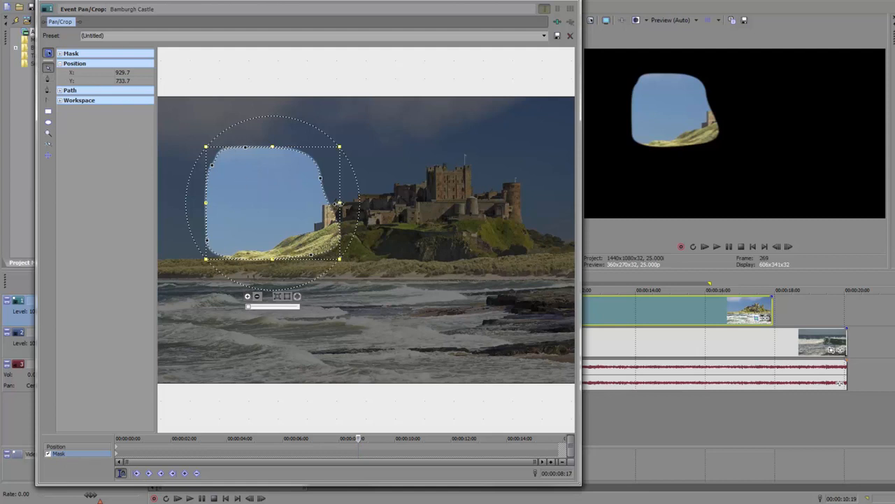
pyautogui.moveTo(339, 203); pyautogui.dragTo(532, 202)
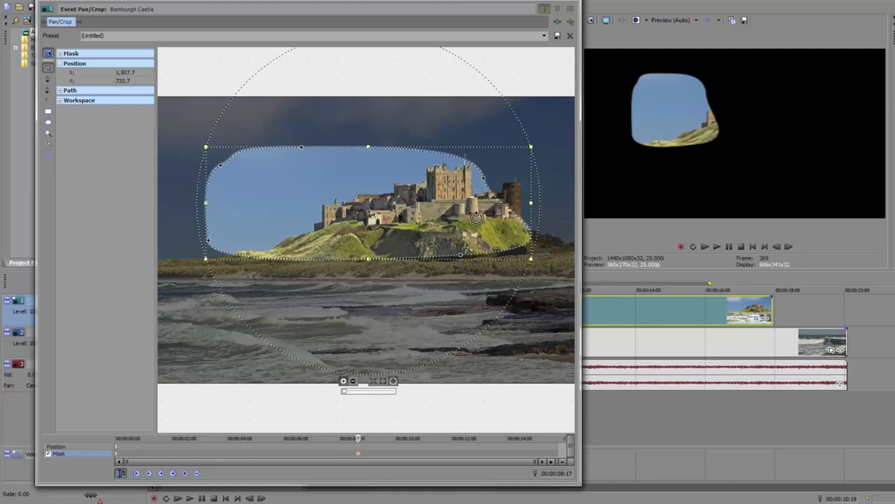
pyautogui.moveTo(358, 438); pyautogui.dragTo(357, 438)
pyautogui.press('Home')
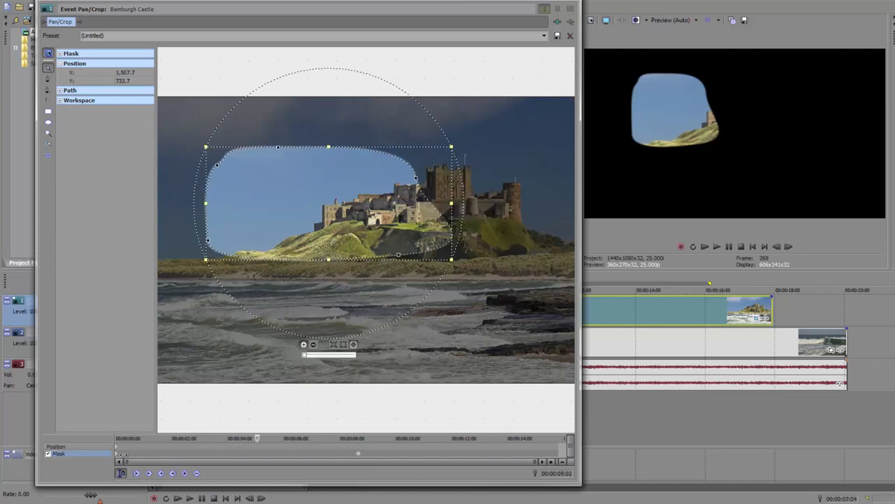
pyautogui.moveTo(92, 459); pyautogui.dragTo(372, 441)
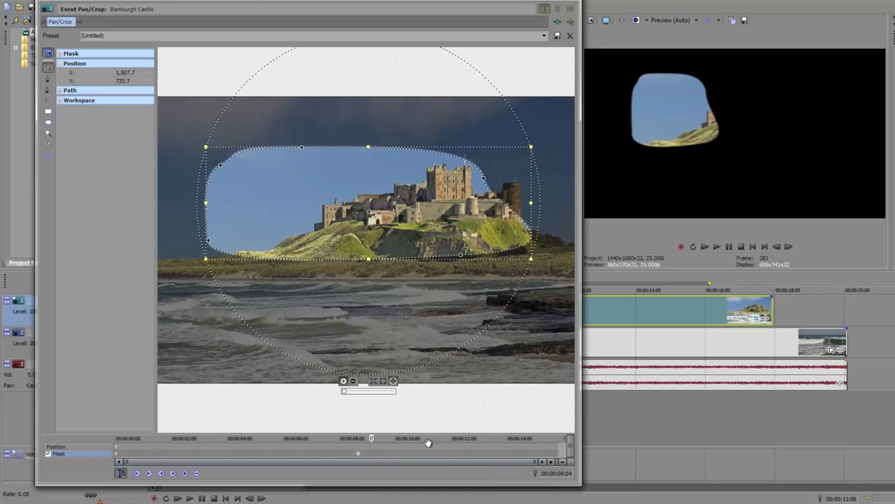
# Add a circular mask around the castle's right-hand towers at 00:00:03:23 on the Mask keyframe track
pyautogui.click(228, 440)
pyautogui.click(56, 446)
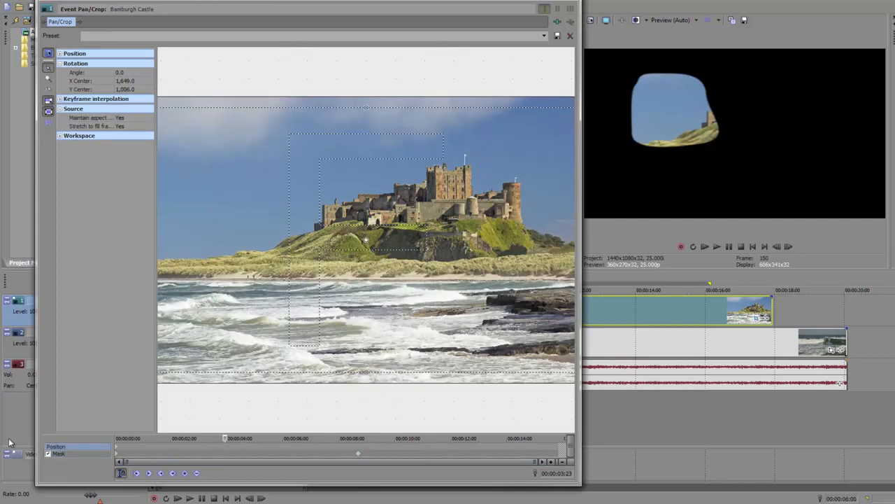
pyautogui.click(79, 453)
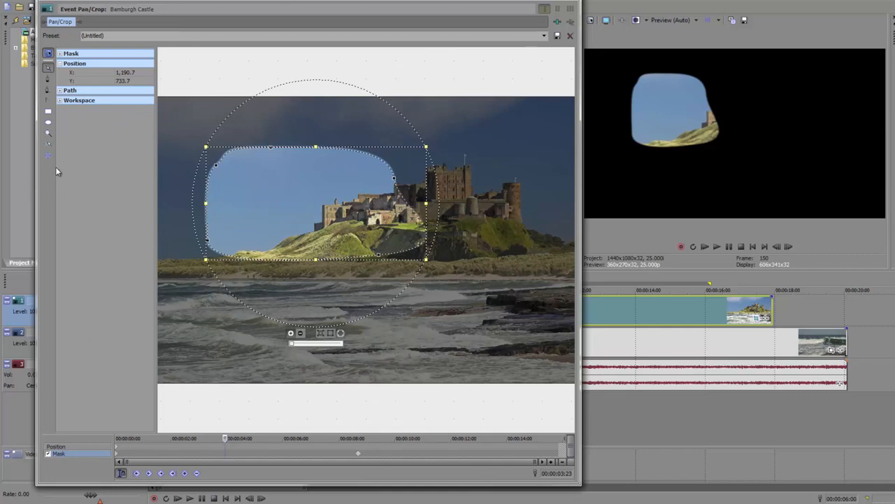
pyautogui.click(48, 124)
pyautogui.moveTo(452, 136)
pyautogui.mouseDown()
pyautogui.moveTo(464, 173)
pyautogui.moveTo(537, 223)
pyautogui.mouseUp()
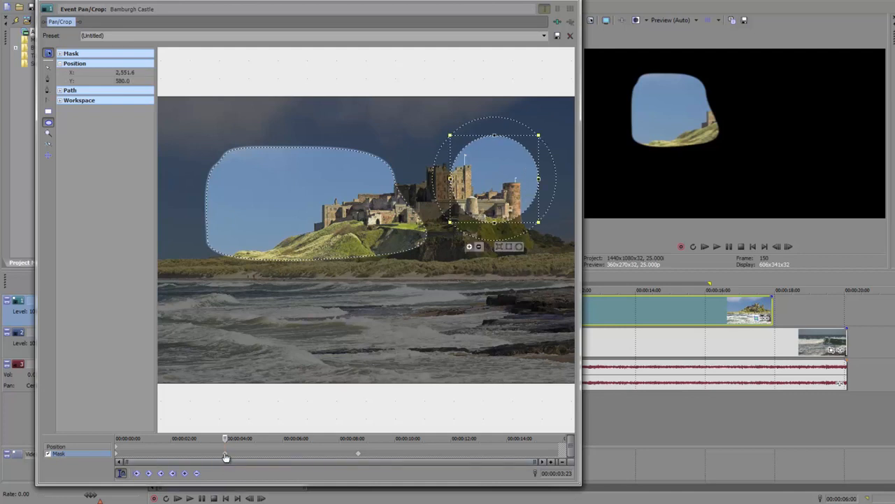
# Examine how the freehand and circular masks behave before and after the 00:00:08:17 keyframe in the preview
pyautogui.moveTo(223, 439); pyautogui.dragTo(252, 446)
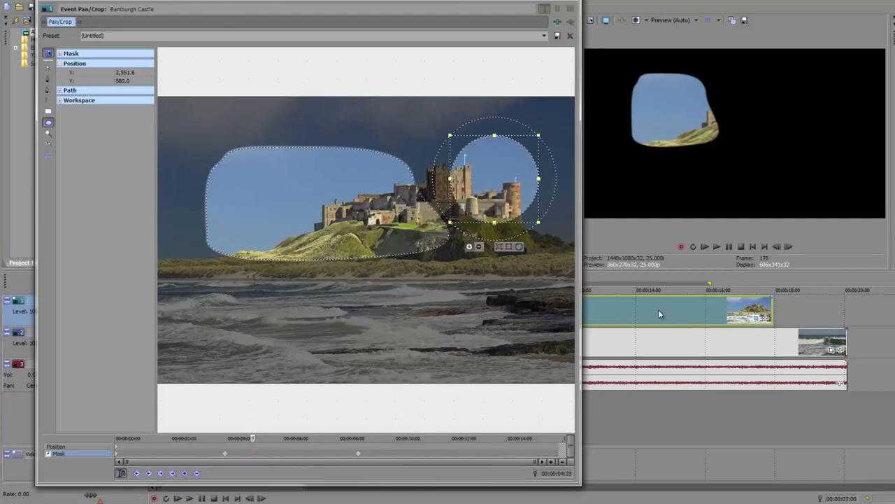
pyautogui.click(658, 311)
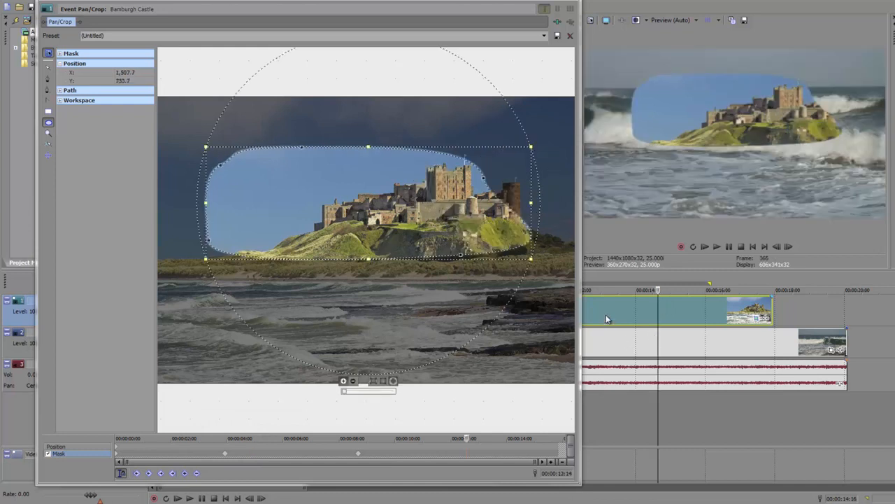
pyautogui.click(606, 340)
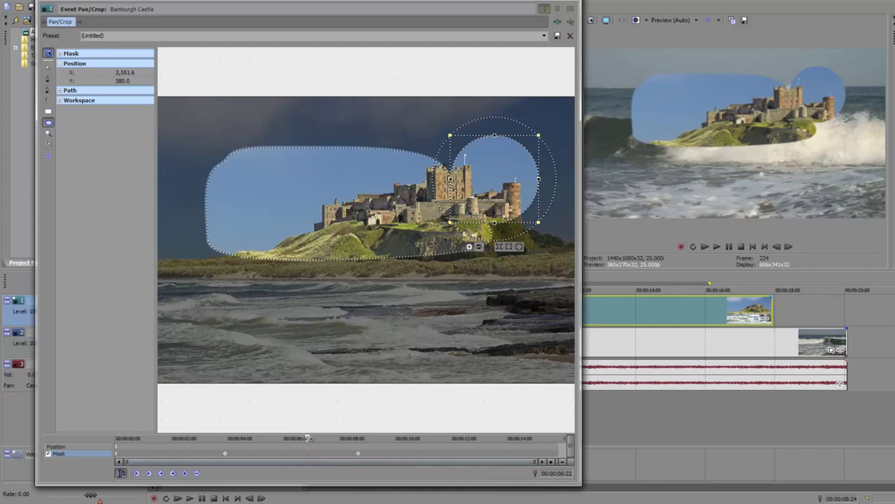
pyautogui.click(351, 438)
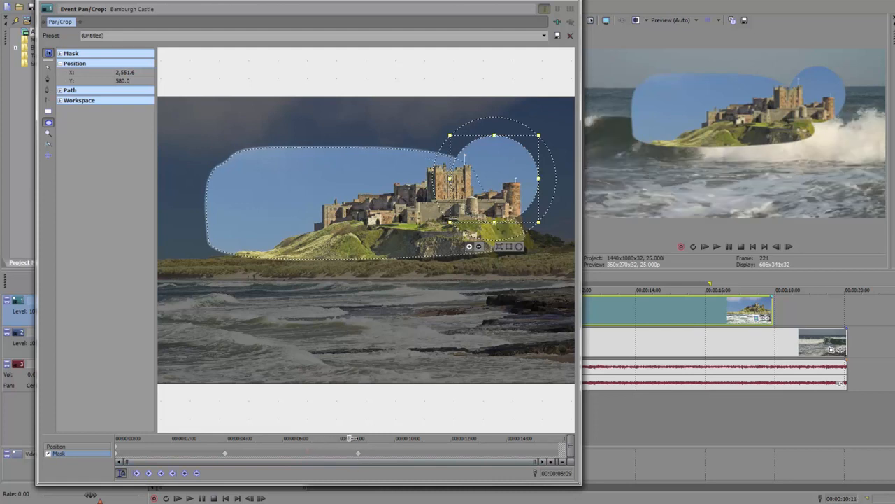
pyautogui.click(355, 438)
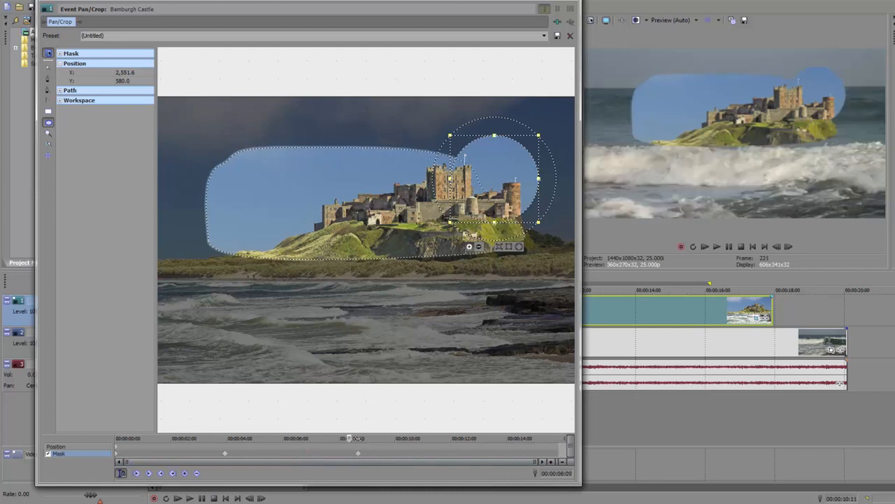
pyautogui.click(359, 437)
pyautogui.click(363, 438)
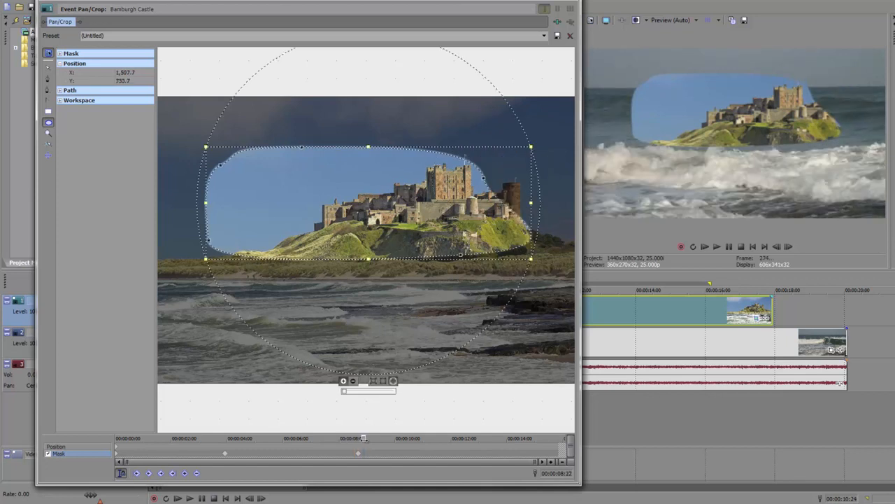
pyautogui.click(417, 438)
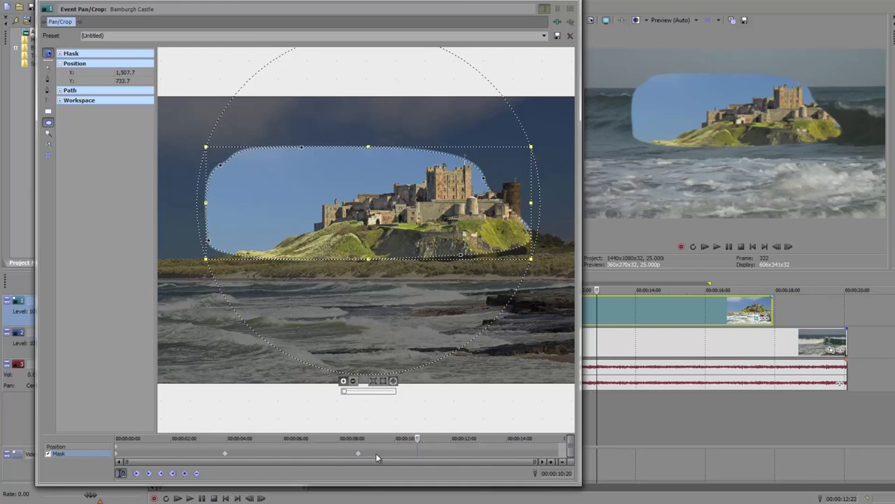
# Delete the two later mask keyframes and remove the remaining freehand mask at the start of the event
pyautogui.click(167, 456)
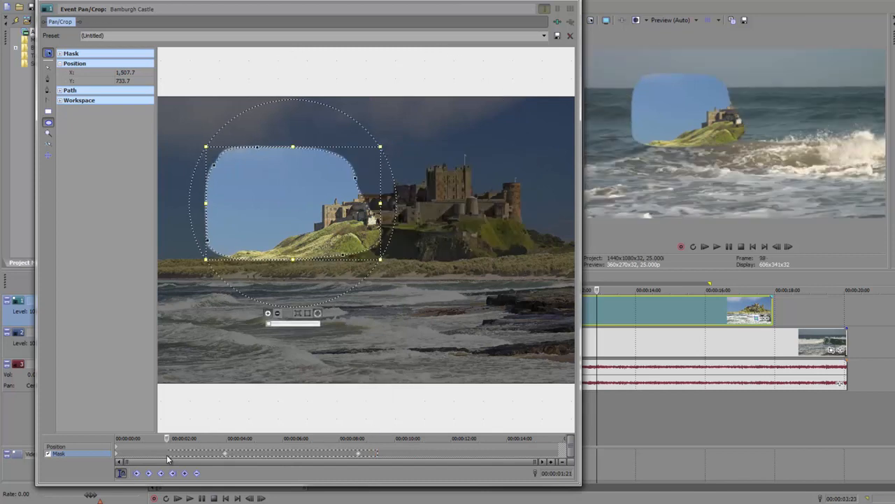
pyautogui.press('Delete')
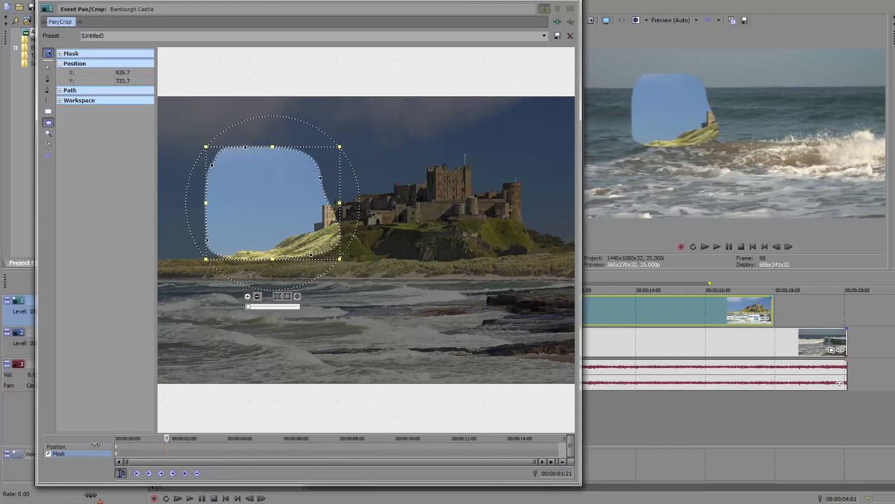
pyautogui.moveTo(95, 444); pyautogui.dragTo(82, 444)
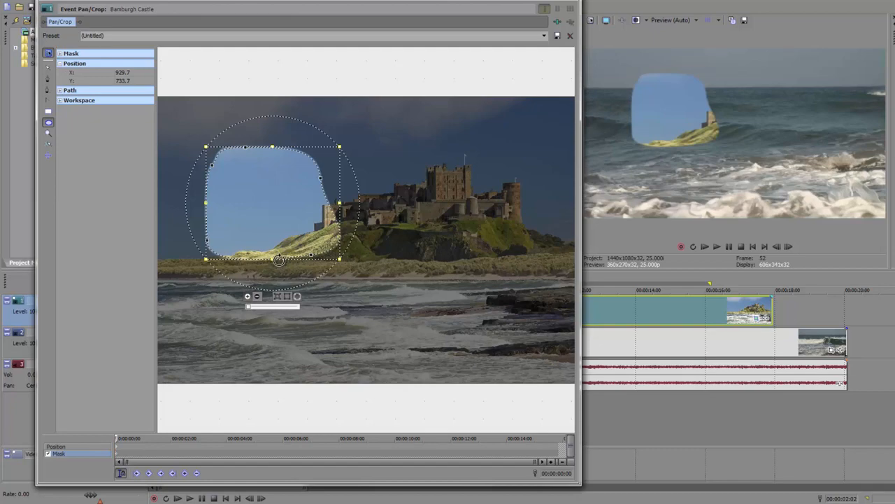
pyautogui.press('Delete')
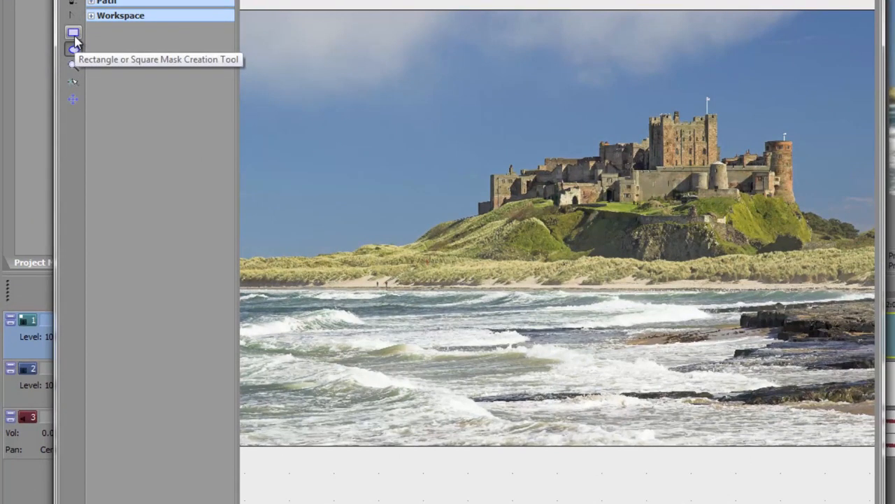
# Draw a rectangular mask around the castle and hill with the Rectangle or Square Mask Creation Tool and undo it
pyautogui.click(74, 37)
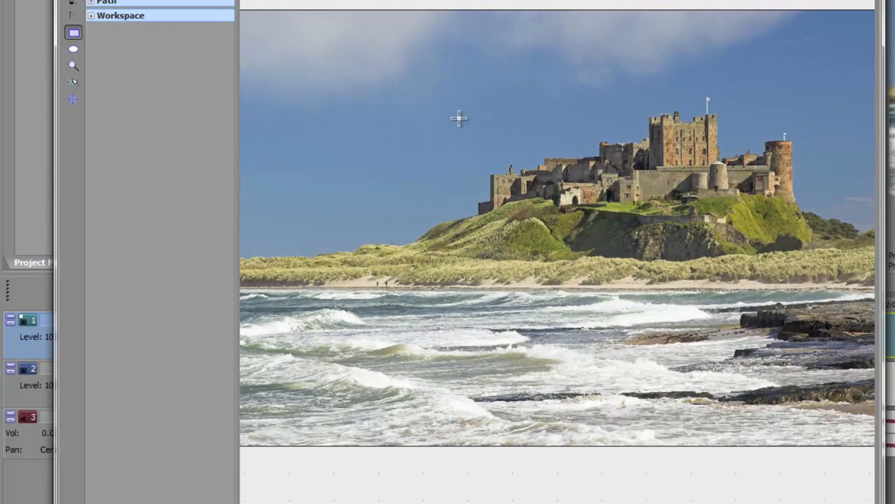
pyautogui.moveTo(455, 106); pyautogui.dragTo(813, 344)
pyautogui.hotkey('ctrl', 'z')
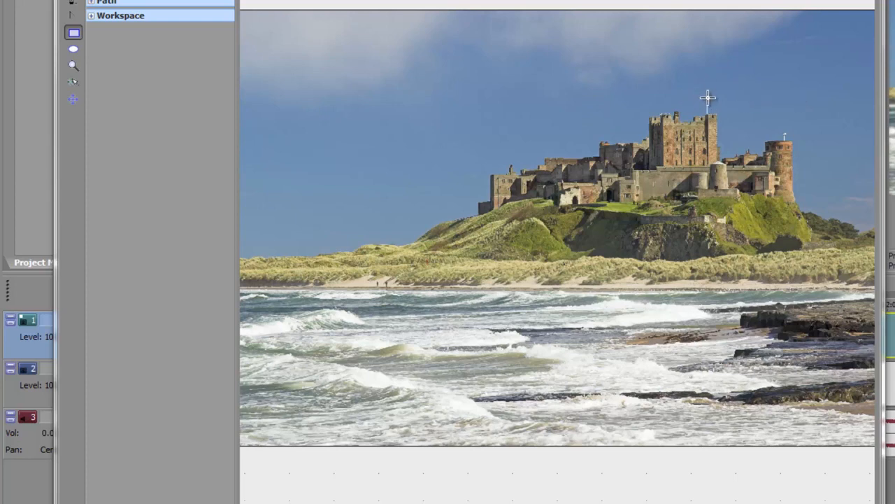
# Draw a rectangular mask from the castle's flag over the right-hand tower, try it constrained to a square, and undo it
pyautogui.moveTo(708, 98)
pyautogui.mouseDown()
pyautogui.moveTo(765, 150)
pyautogui.moveTo(786, 200)
pyautogui.moveTo(805, 200)
pyautogui.mouseUp()
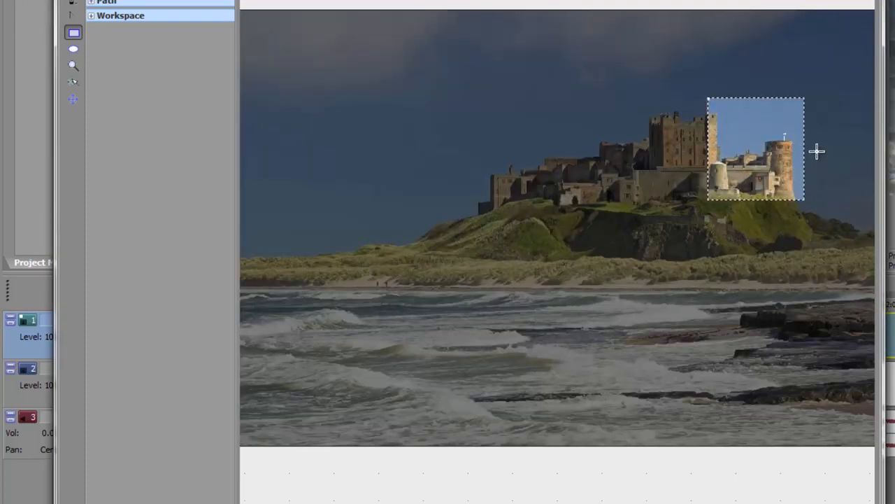
pyautogui.moveTo(817, 151); pyautogui.dragTo(828, 127)
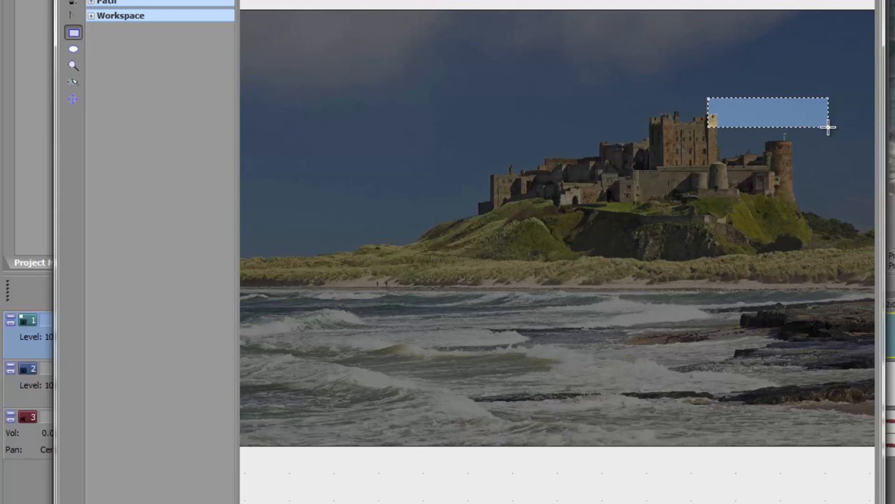
pyautogui.moveTo(828, 128); pyautogui.dragTo(828, 128)
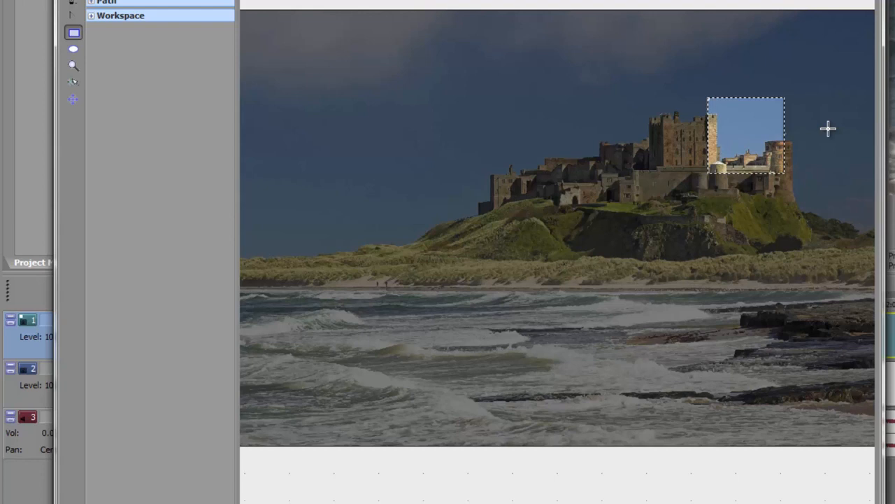
pyautogui.moveTo(828, 129); pyautogui.dragTo(811, 155)
pyautogui.hotkey('ctrl', 'z')
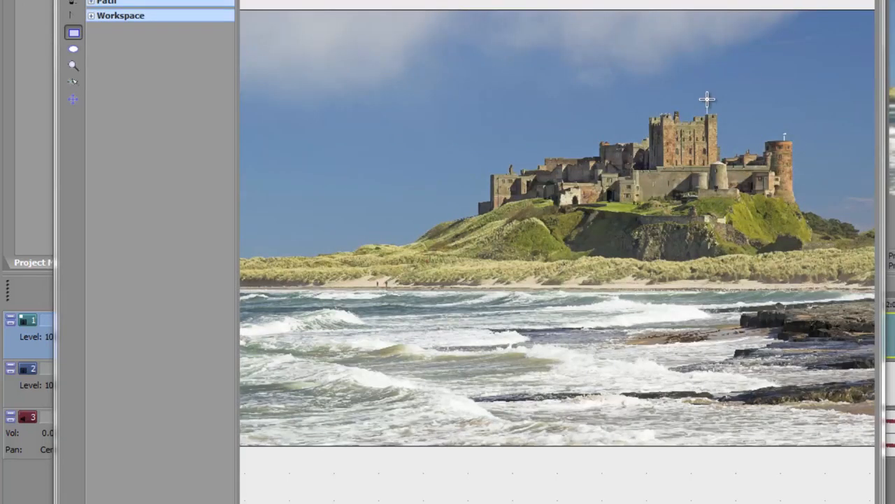
# Draw a rectangular mask outward from its centre at the flag on top of the castle's keep
pyautogui.moveTo(707, 99); pyautogui.dragTo(773, 138)
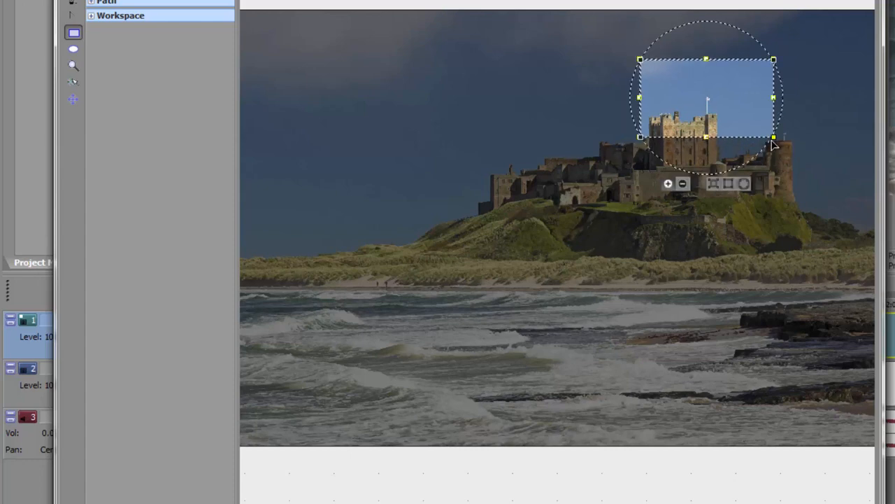
# Undo the rectangular mask over the keep, draw a centred diamond-shaped mask in the sky beside the keep, and delete it
pyautogui.hotkey('ctrl', 'z')
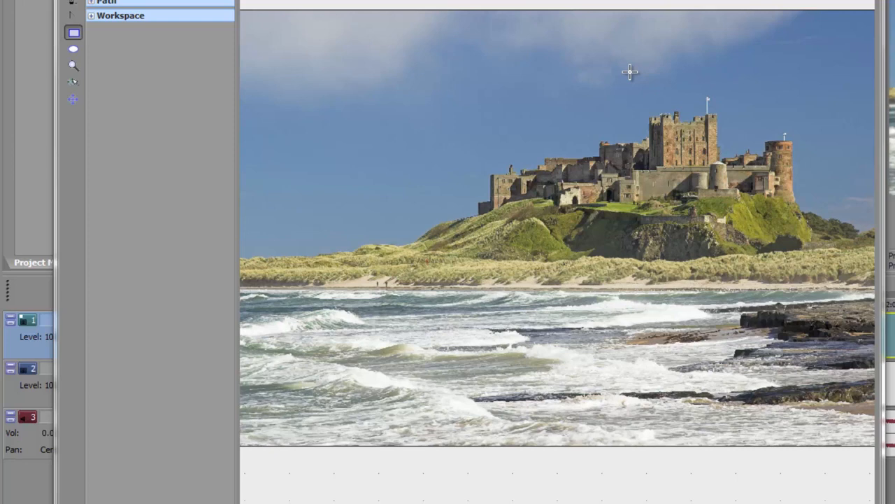
pyautogui.moveTo(620, 74); pyautogui.dragTo(692, 118)
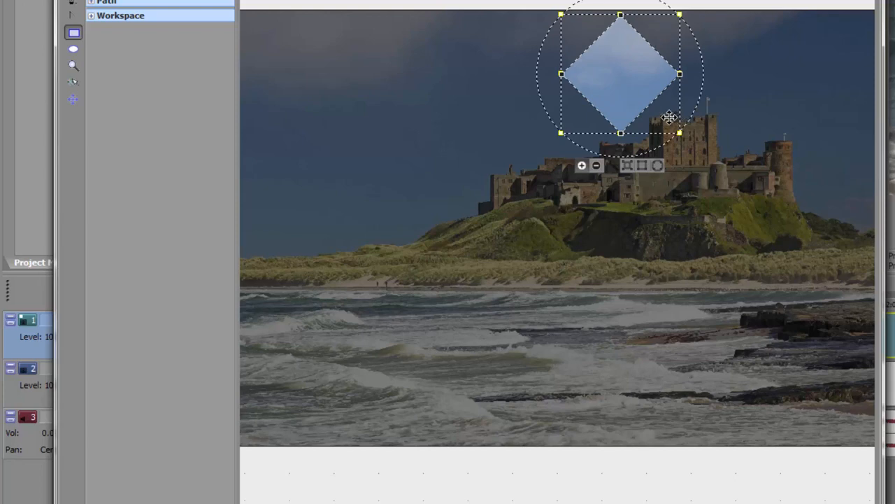
pyautogui.press('Delete')
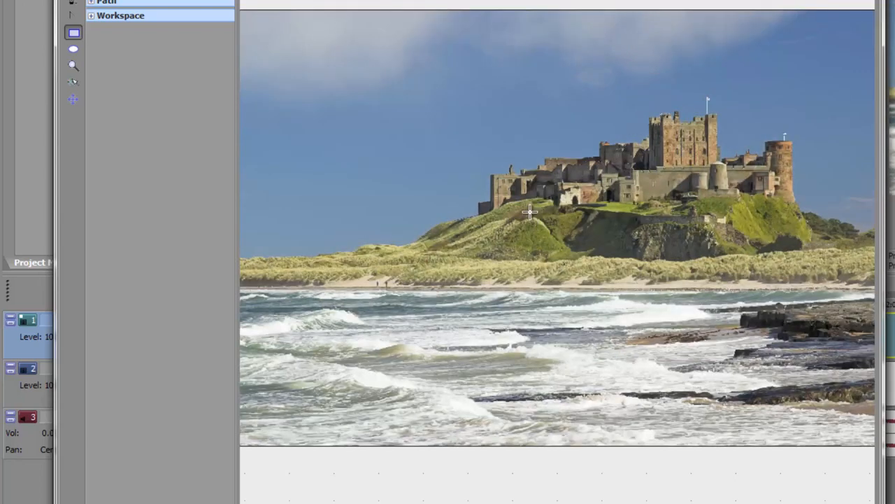
# Draw a half-oval mask, flat edge up, around the castle's keep with the Oval or Circle Mask Creation Tool, centred on the flag
pyautogui.click(73, 49)
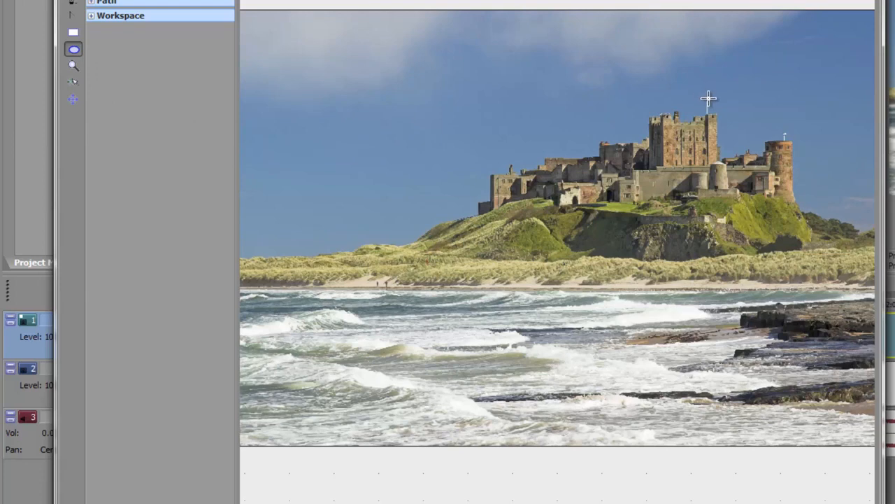
pyautogui.moveTo(708, 98); pyautogui.dragTo(772, 147)
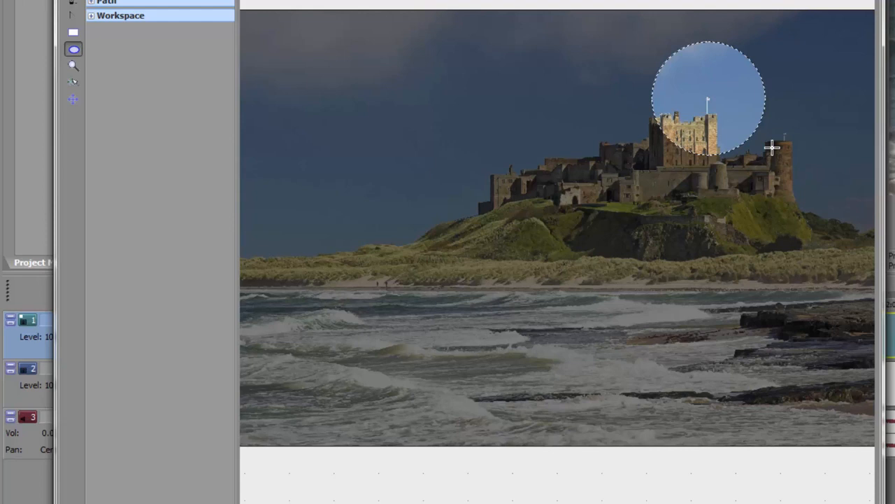
pyautogui.moveTo(772, 147)
pyautogui.mouseDown()
pyautogui.moveTo(771, 136)
pyautogui.moveTo(780, 138)
pyautogui.mouseUp()
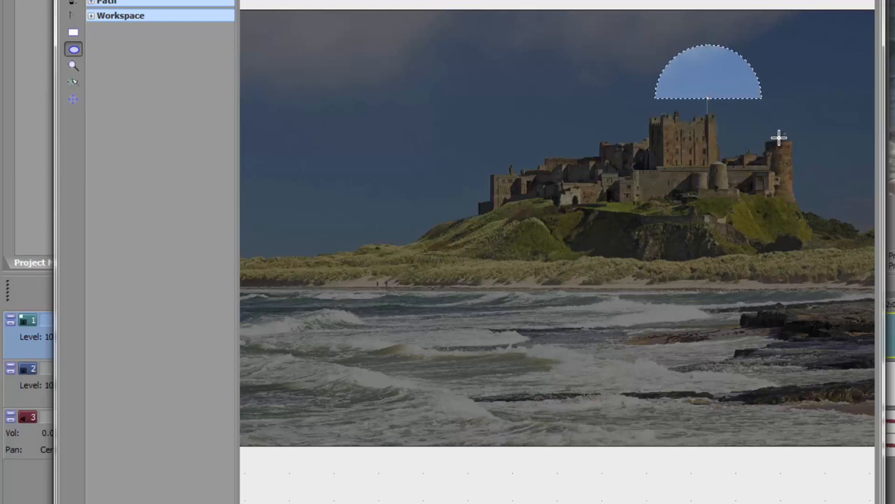
pyautogui.moveTo(779, 138); pyautogui.dragTo(791, 155)
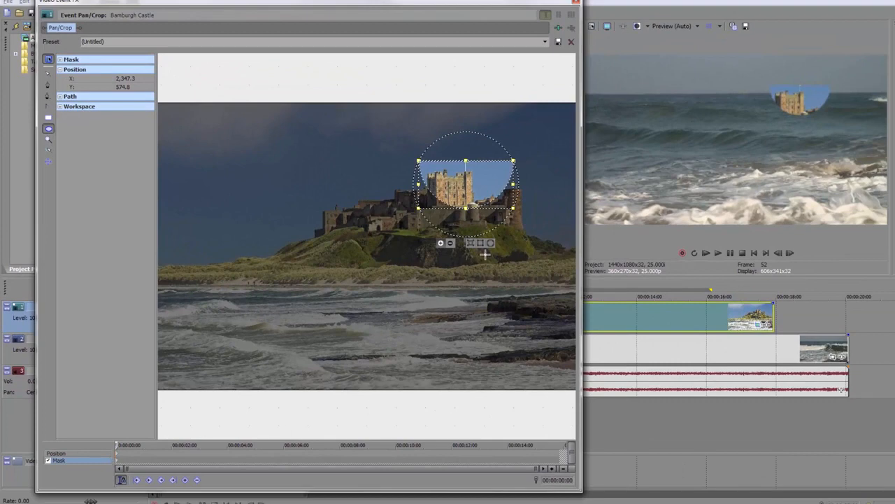
# Try the half-oval mask in negative mode and restore it to positive mode
pyautogui.click(451, 244)
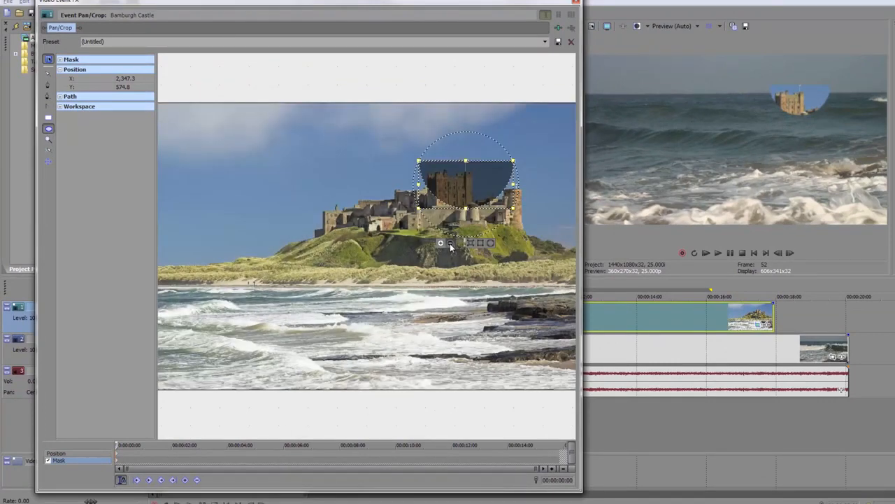
pyautogui.click(441, 243)
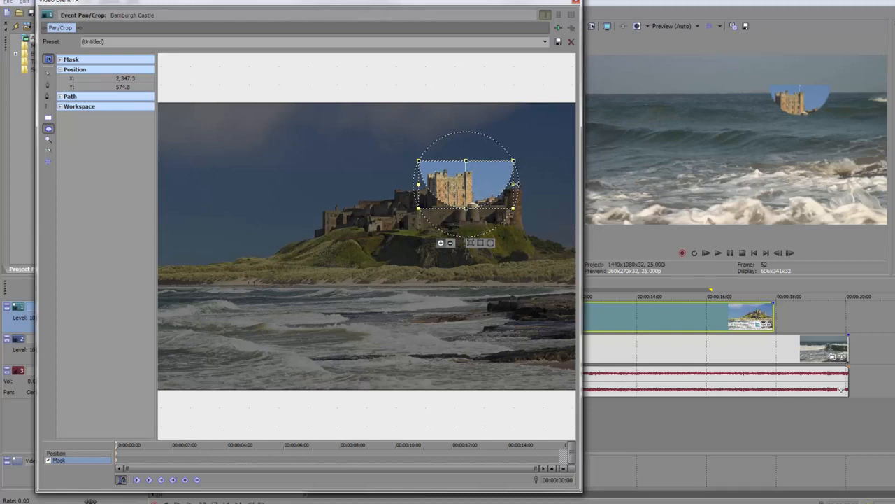
# Make the half-oval mask narrower and taller around the keep, and turn it upside down so its flat edge lies at the keep's base
pyautogui.moveTo(514, 183); pyautogui.dragTo(454, 185)
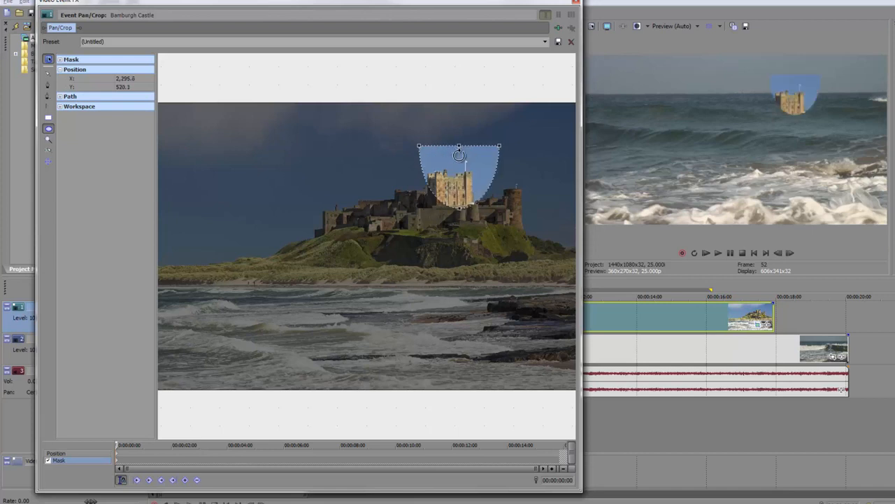
pyautogui.moveTo(460, 155); pyautogui.dragTo(458, 200)
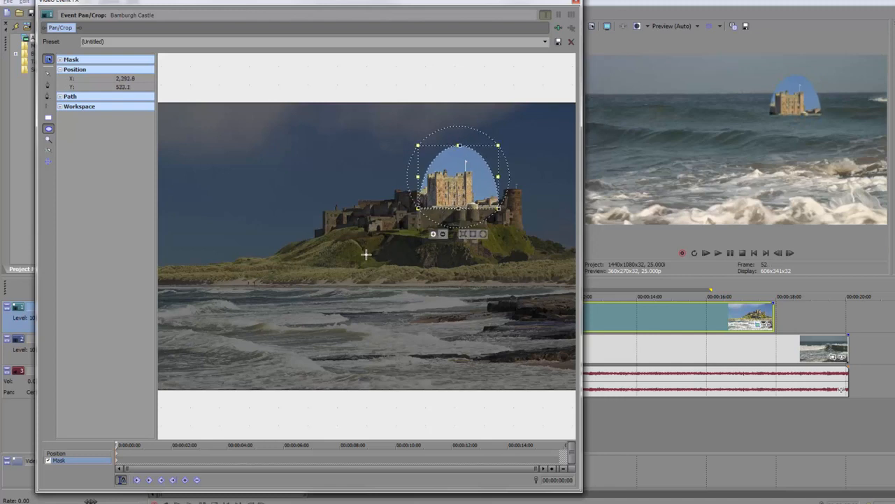